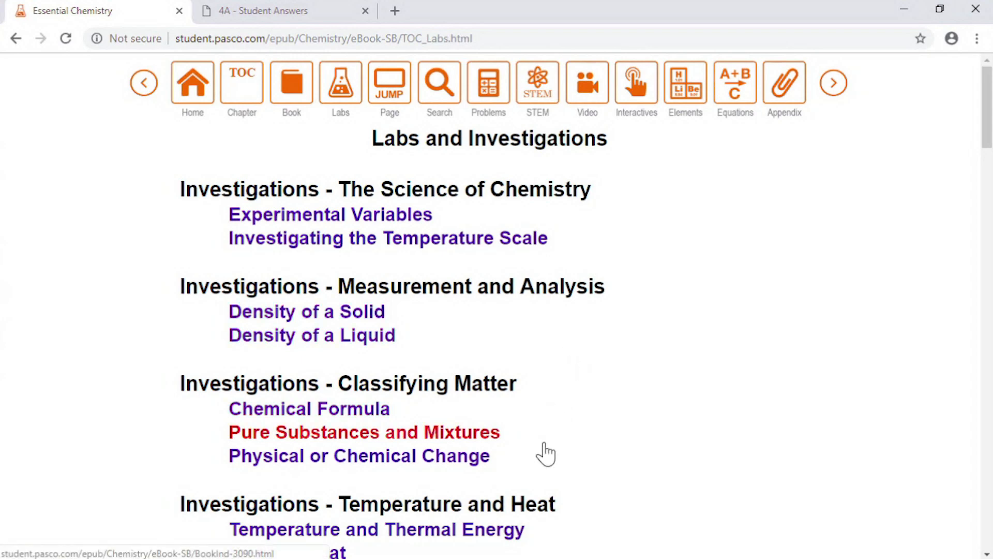
Open the Temperature and Thermal Energy investigation from the labs list and view its 4A - Student Answers document.
click(483, 530)
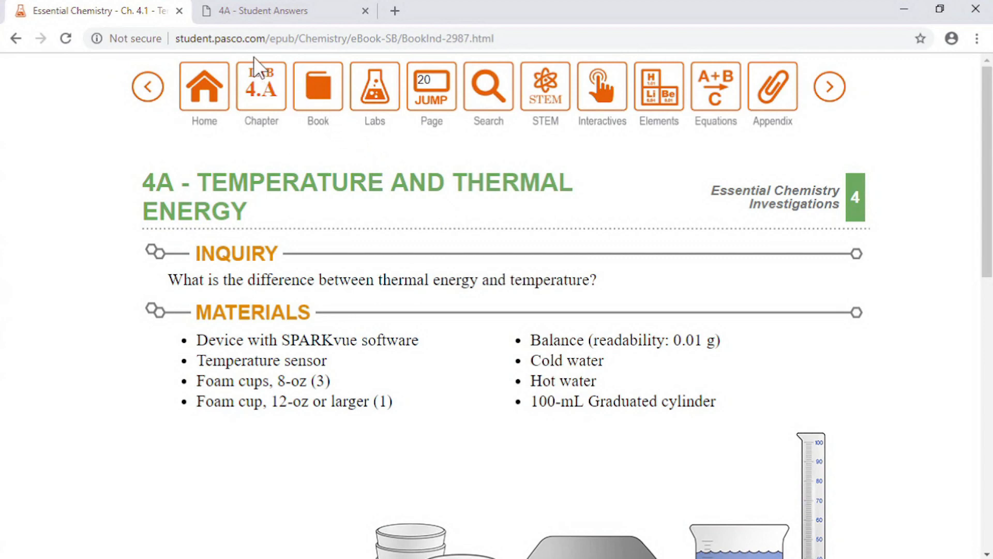
click(279, 10)
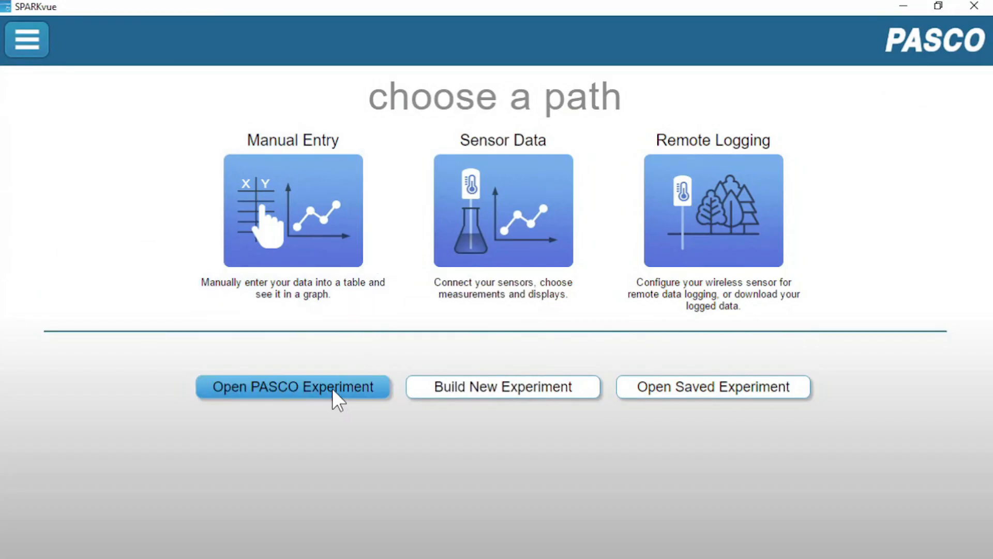
In SPARKvue, open the PASCO experiment 4A Temperature and Thermal Energy.spklab from the Essential Chemistry folder.
click(332, 389)
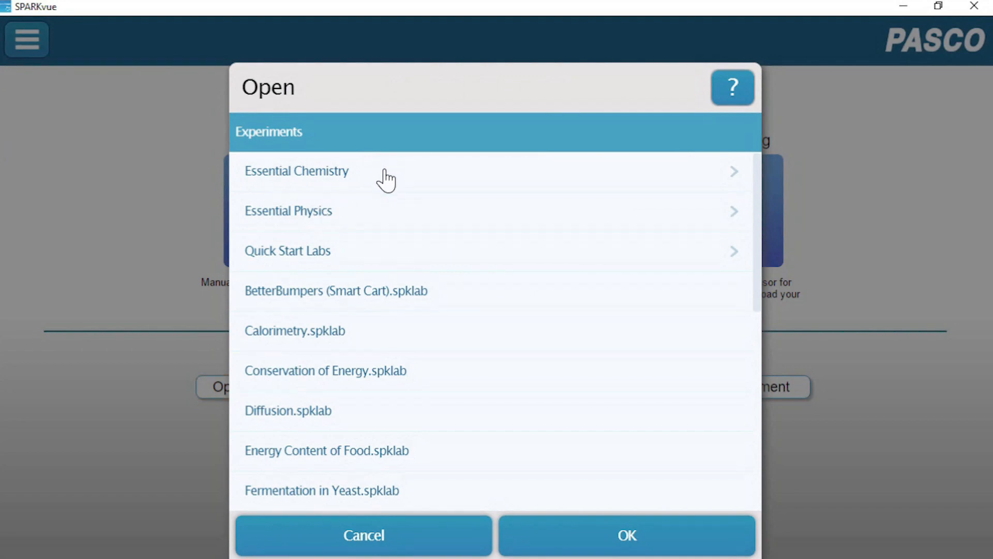
click(385, 175)
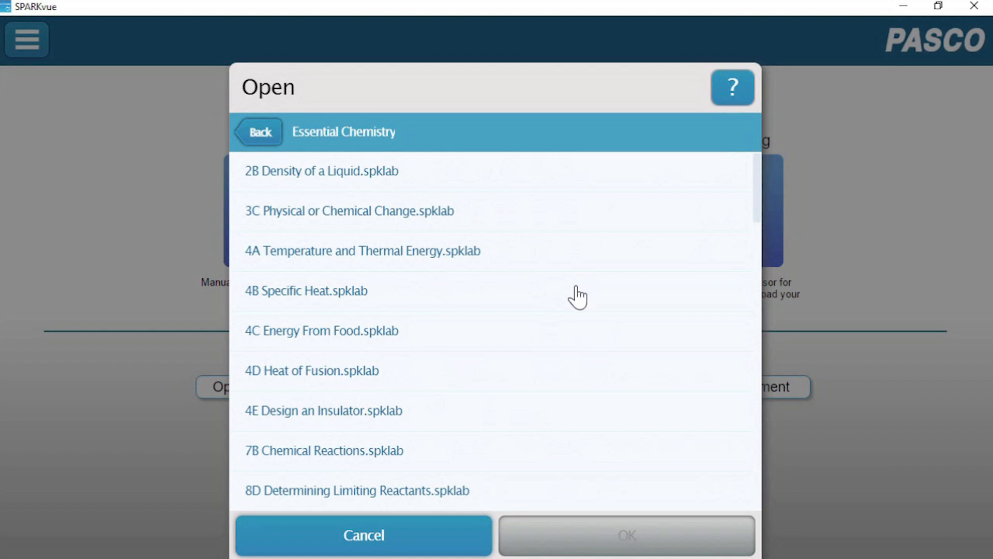
click(436, 258)
click(618, 545)
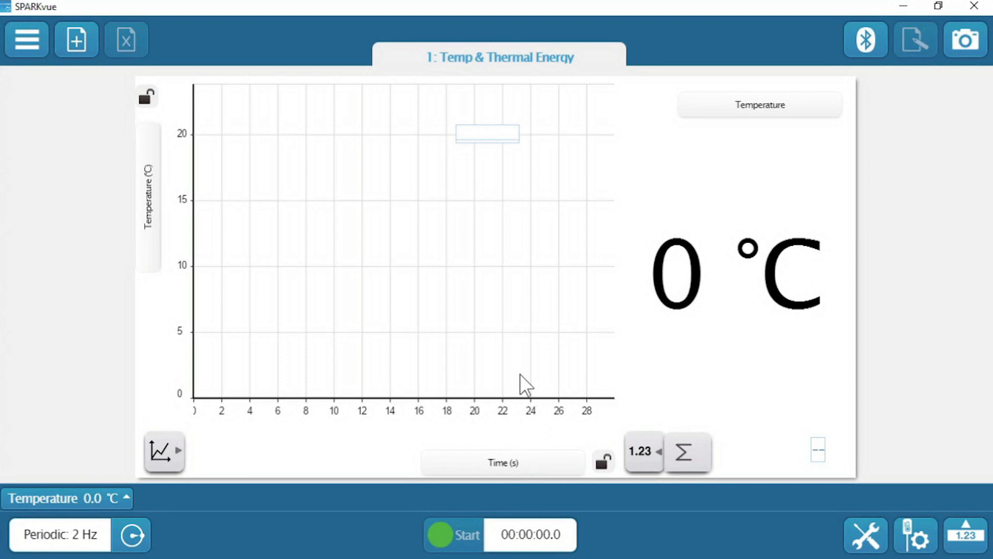
Connect the wireless Temperature sensor 551-998 and the wireless Conductivity sensor 597-487 to the experiment.
click(874, 49)
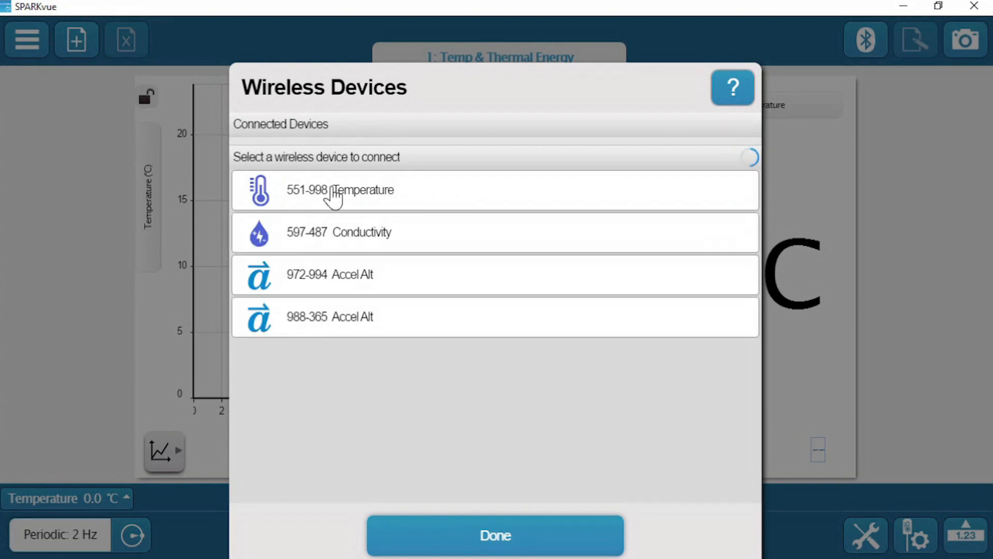
click(333, 196)
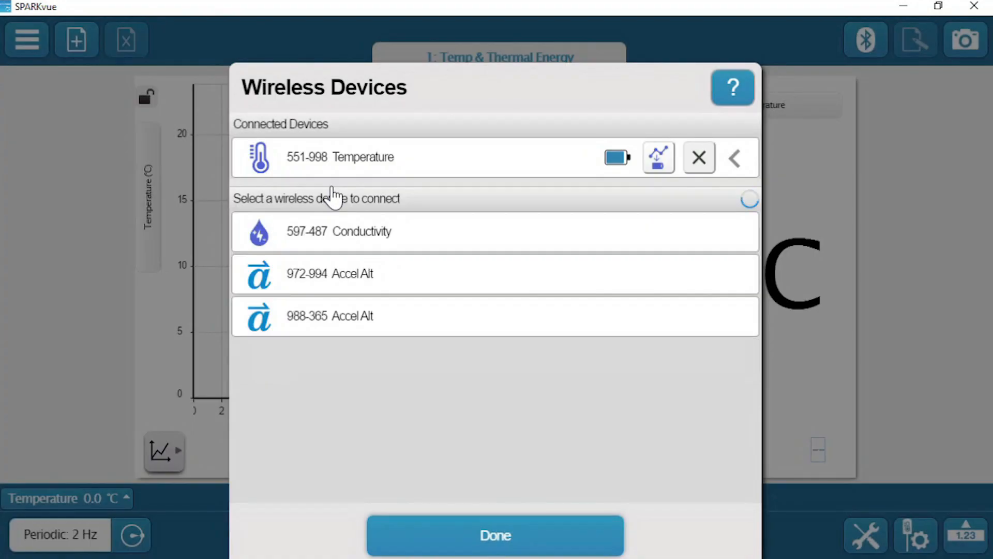
click(515, 538)
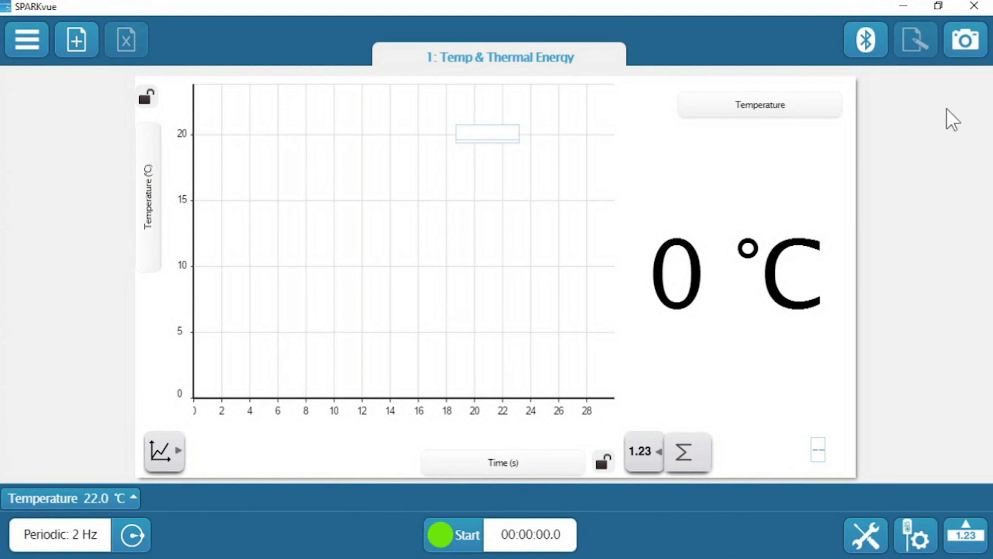
click(856, 41)
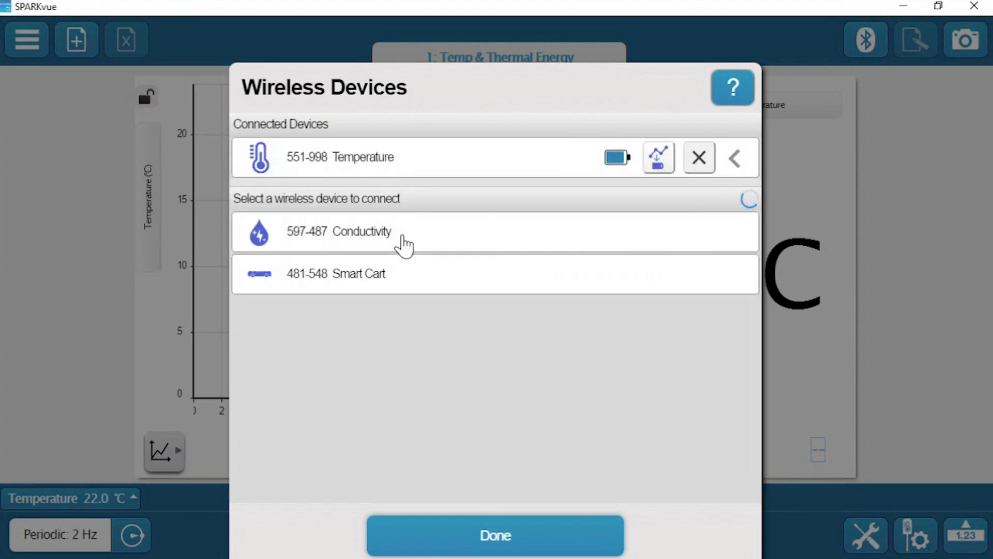
click(414, 237)
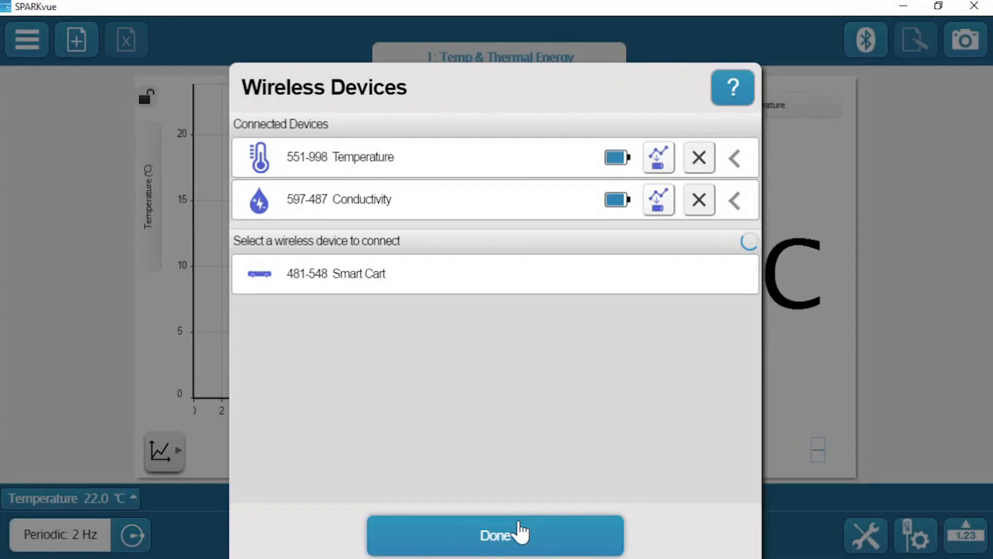
click(522, 533)
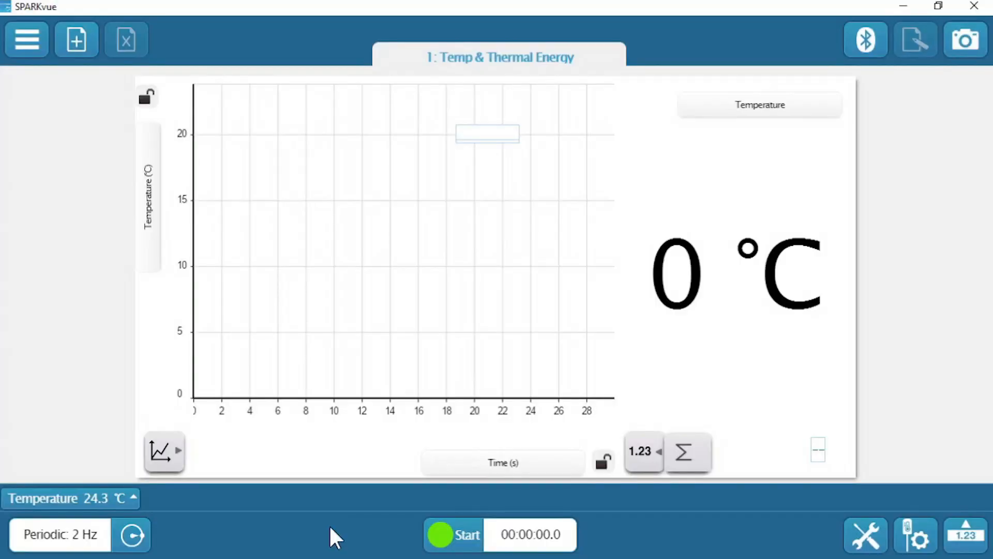
Record and stop a temperature run in the Temp & Thermal Energy experiment, and start data collection in the Design an Insulator experiment.
click(456, 538)
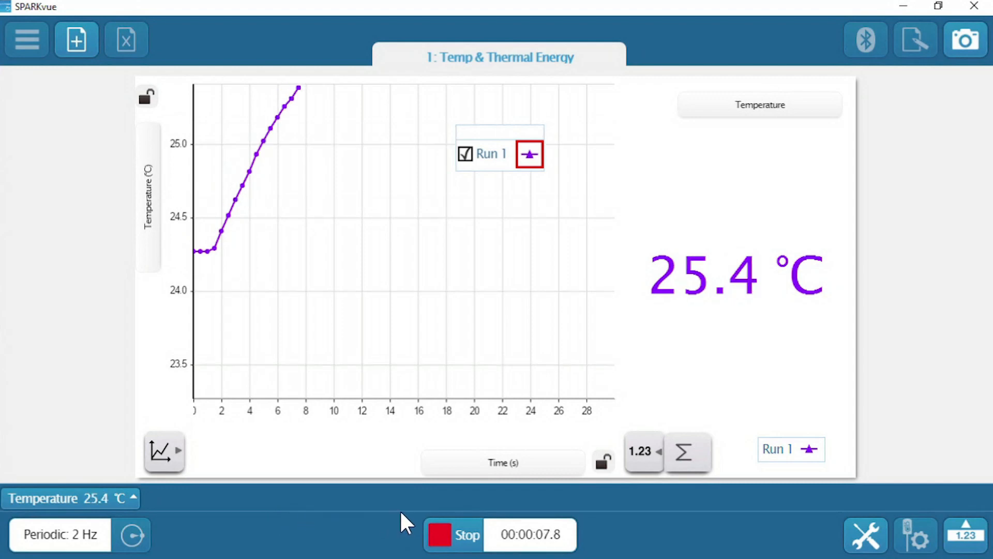
click(455, 538)
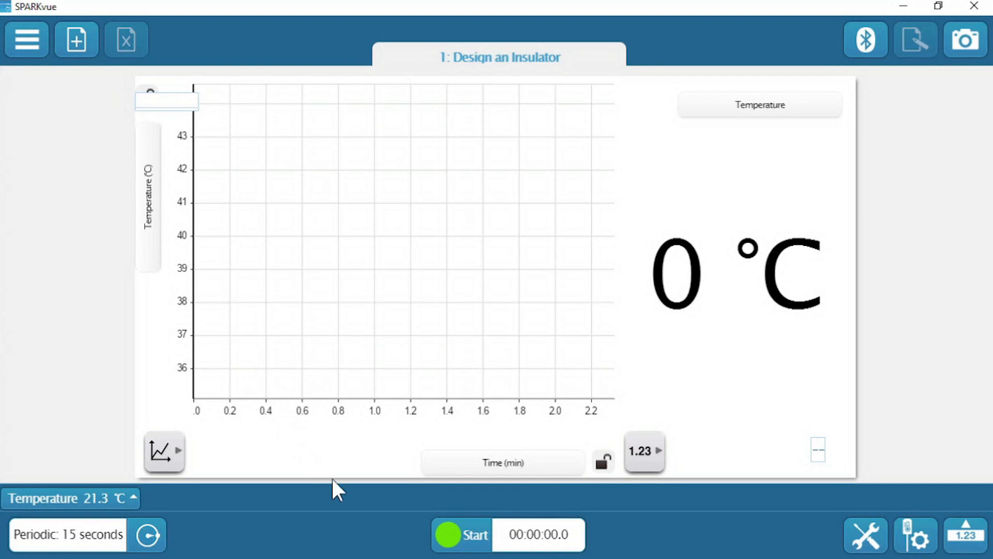
click(461, 538)
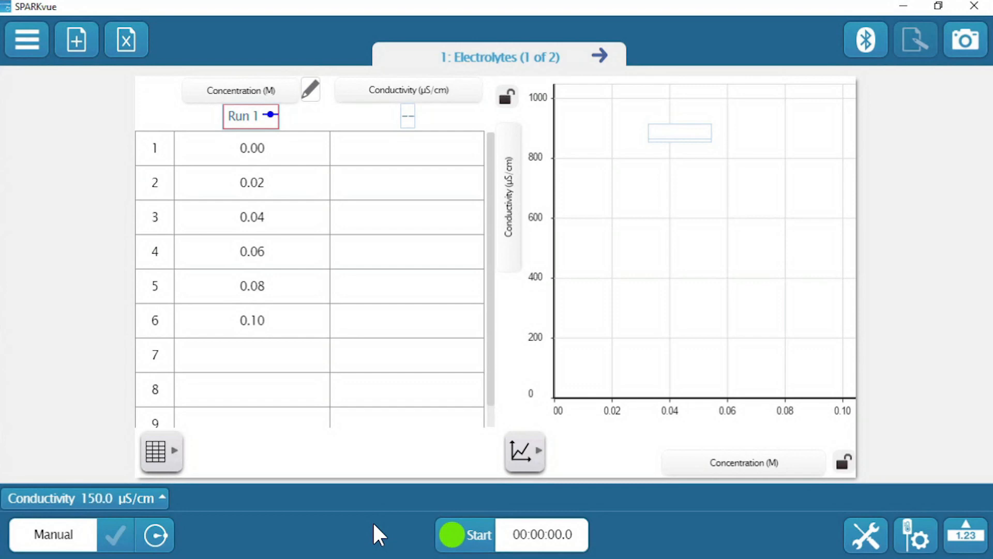
Record a manually sampled run in the Electrolytes experiment, keeping one conductivity reading for each concentration from 0.00 to 0.10 M.
click(465, 534)
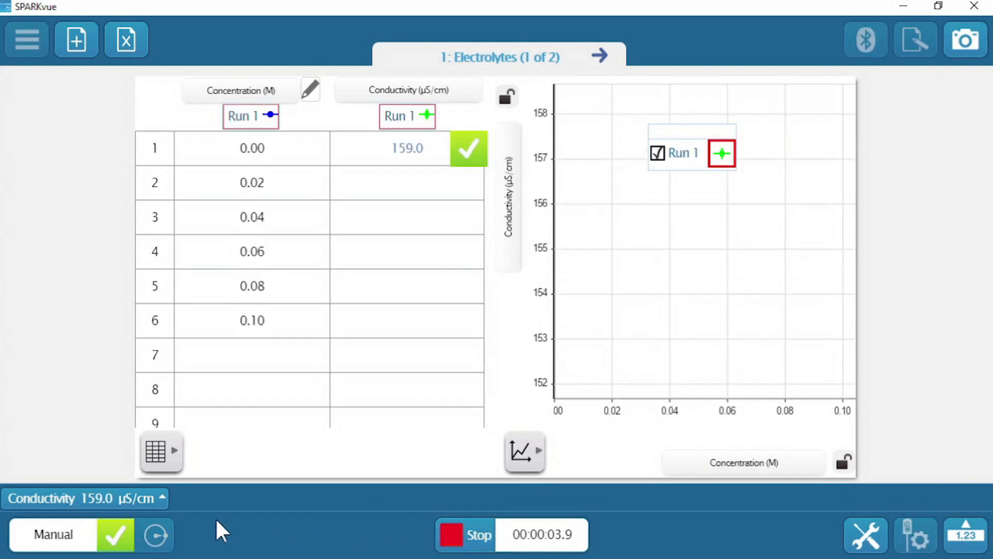
click(116, 535)
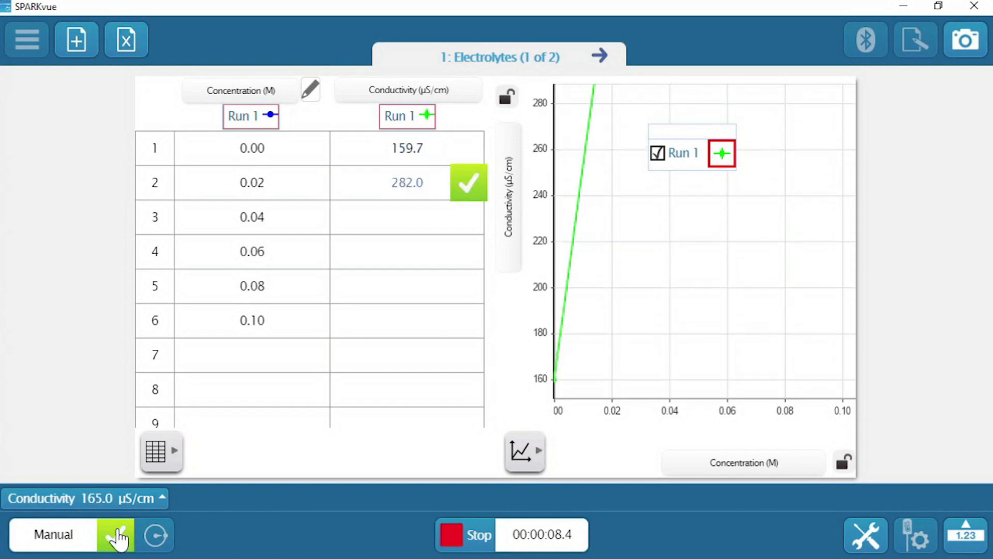
click(118, 537)
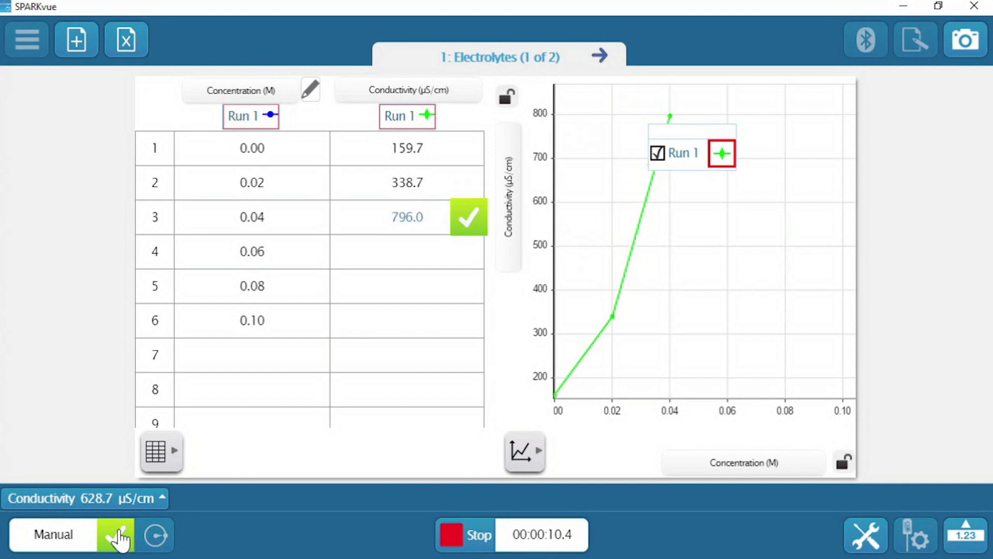
click(118, 537)
click(117, 537)
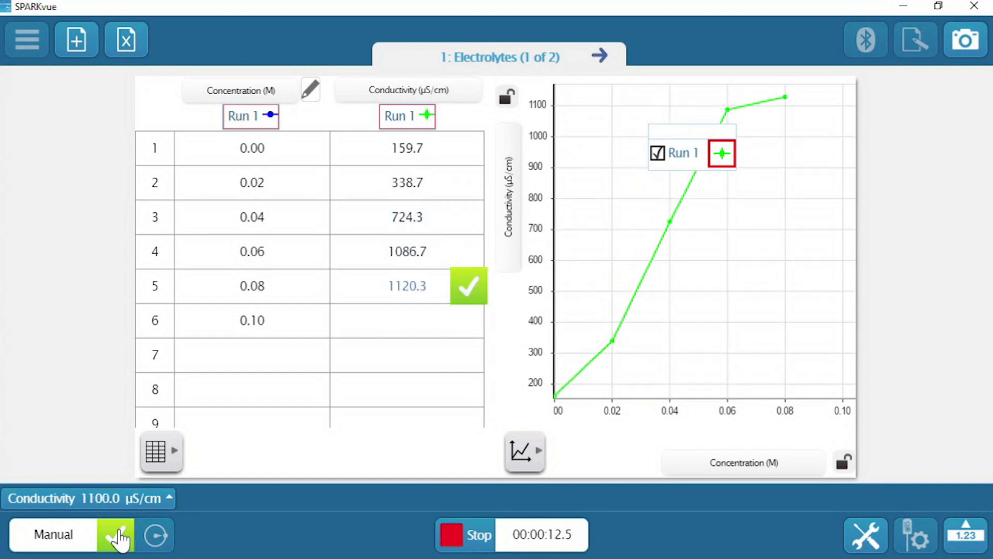
click(117, 537)
click(117, 537)
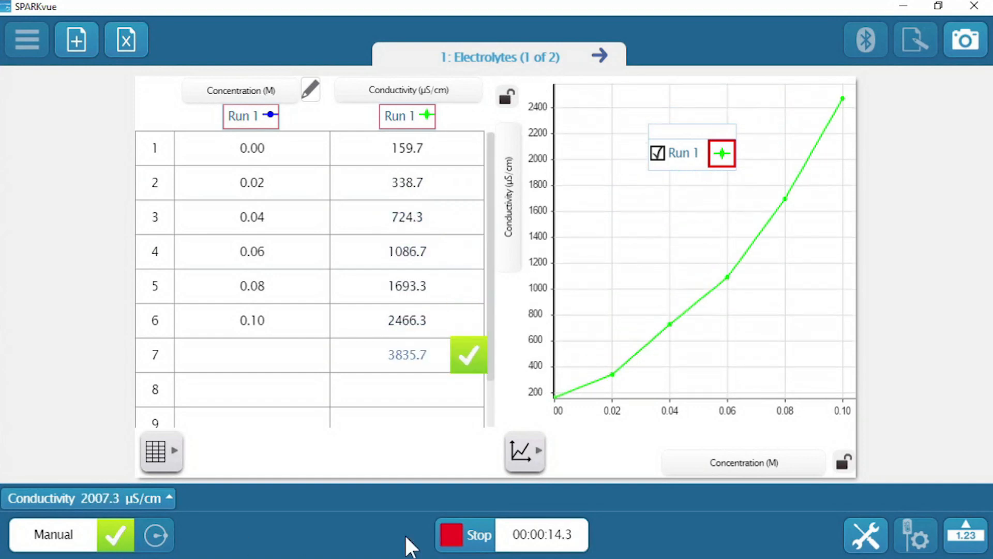
click(458, 538)
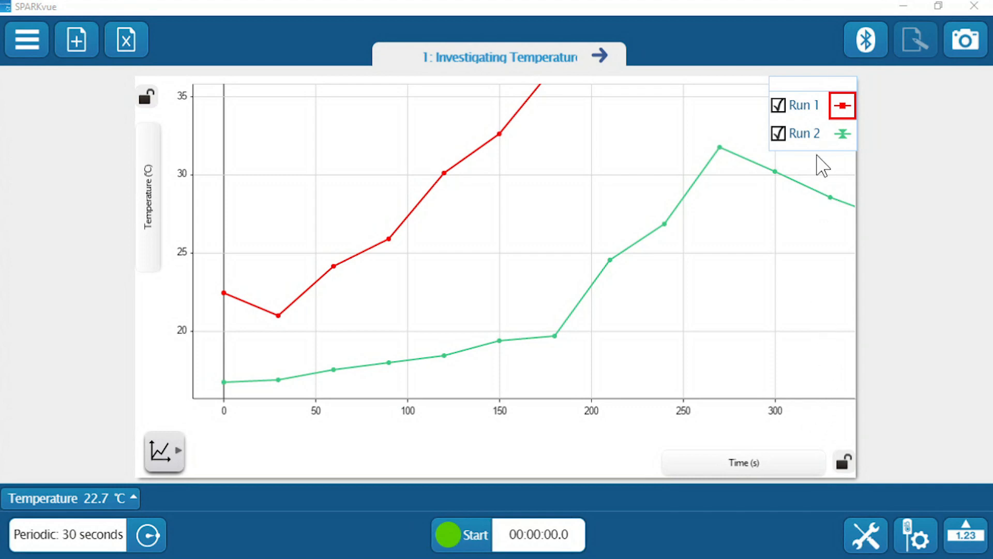
Hide and show Run 2 on the Investigating Temperature graph, and change the temperature unit to K.
click(777, 134)
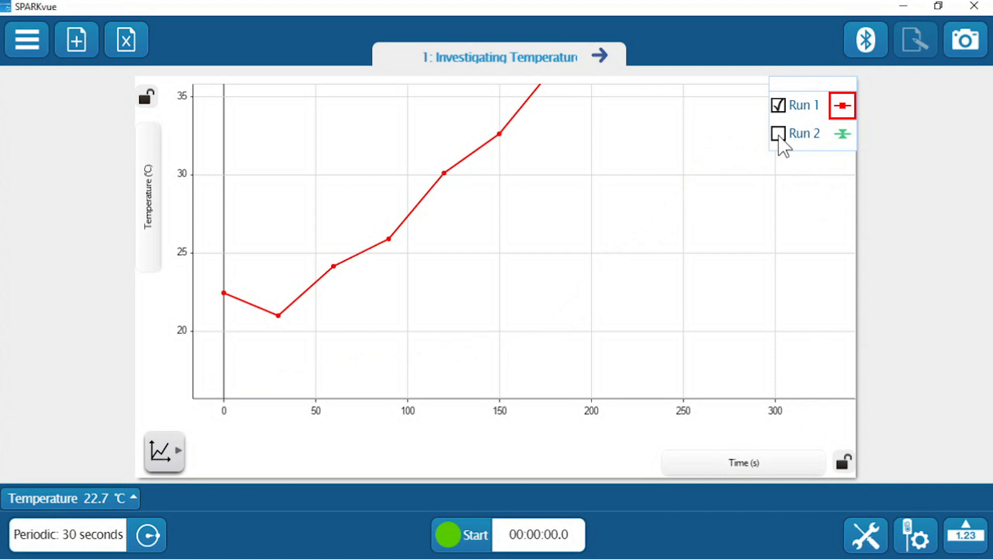
click(779, 135)
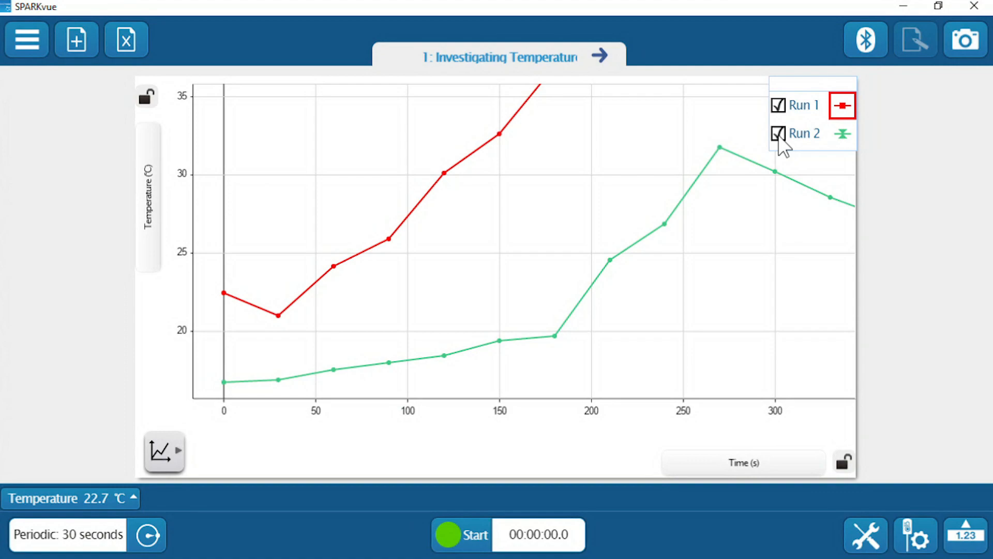
click(147, 222)
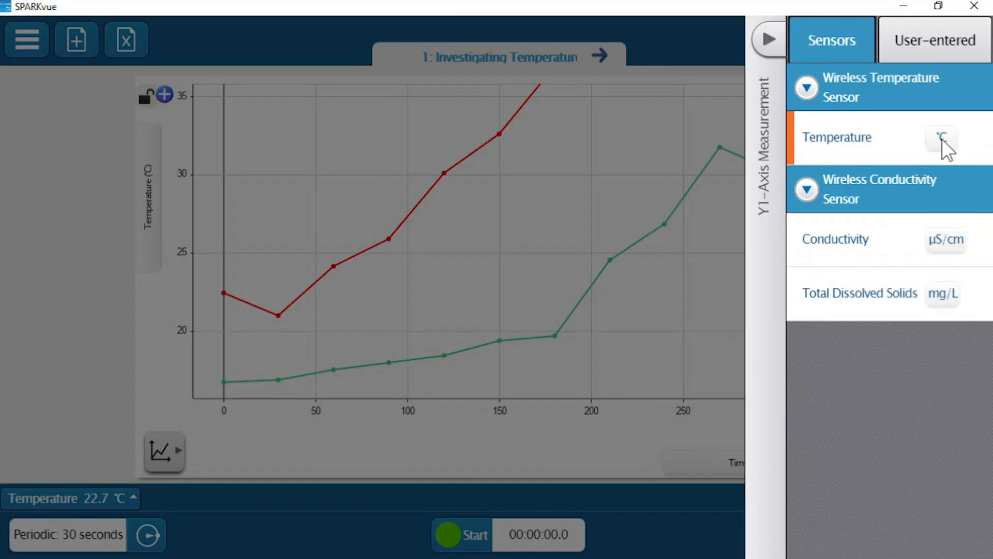
click(942, 140)
click(939, 254)
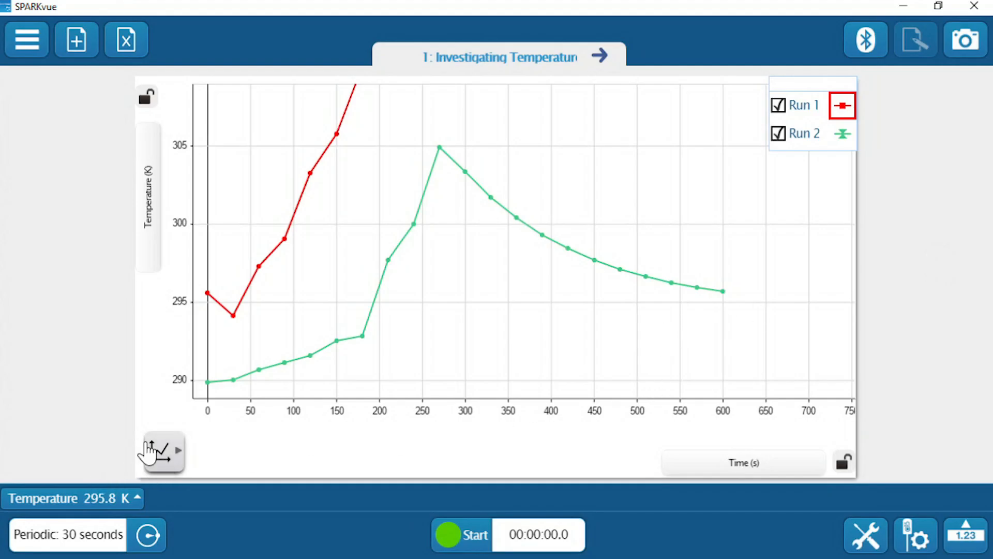
Scale the graph to fit, and stretch and pan its axes to about 60–290 s and 292–330 K.
click(165, 454)
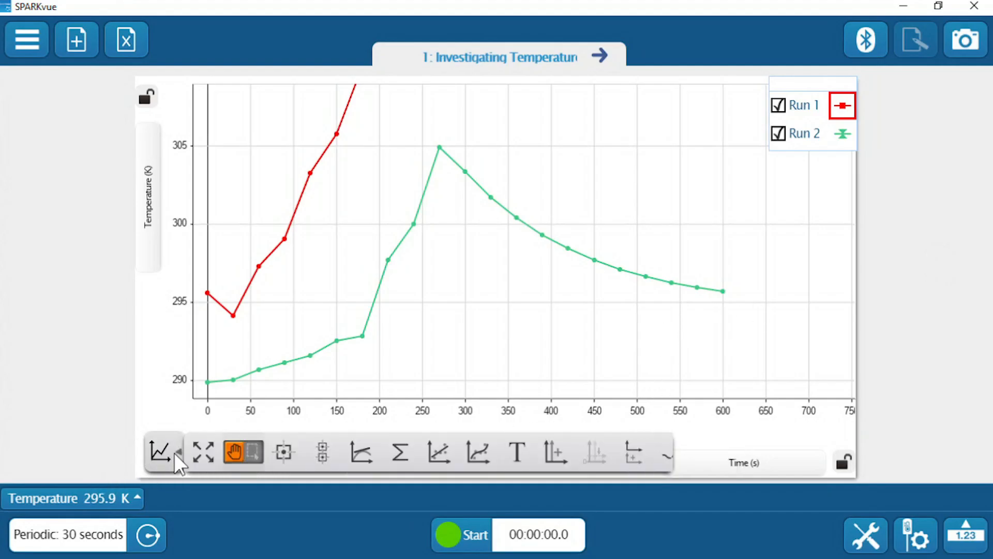
click(176, 454)
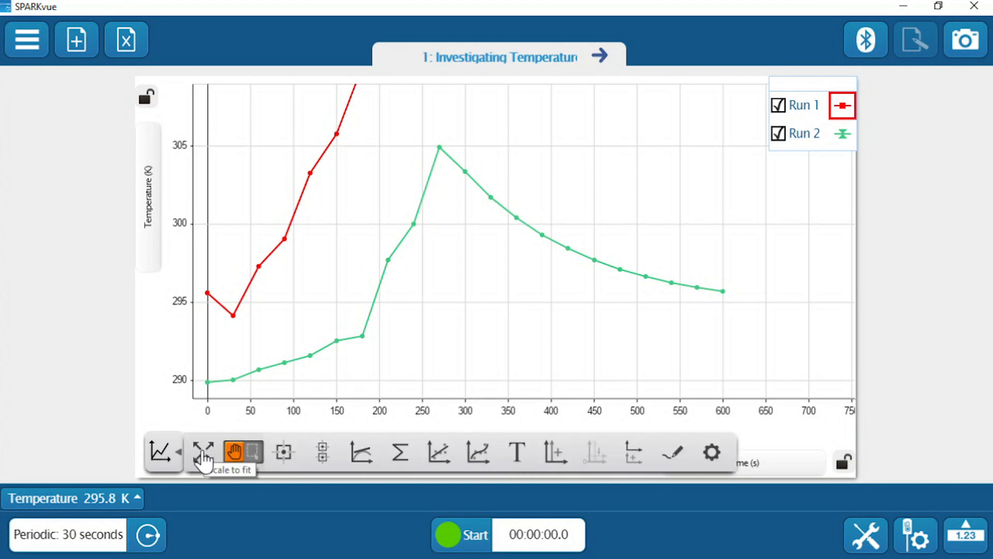
click(196, 457)
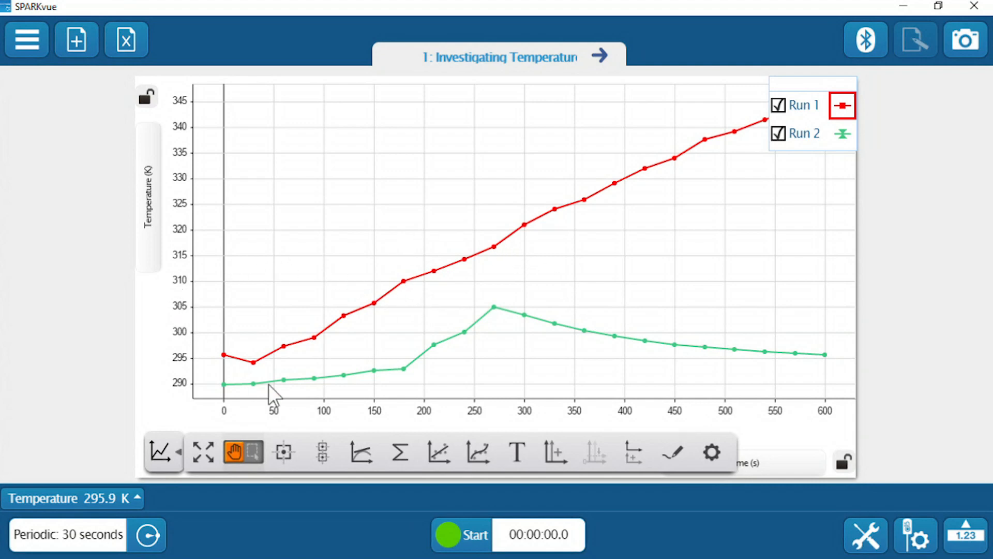
drag(321, 415, 452, 417)
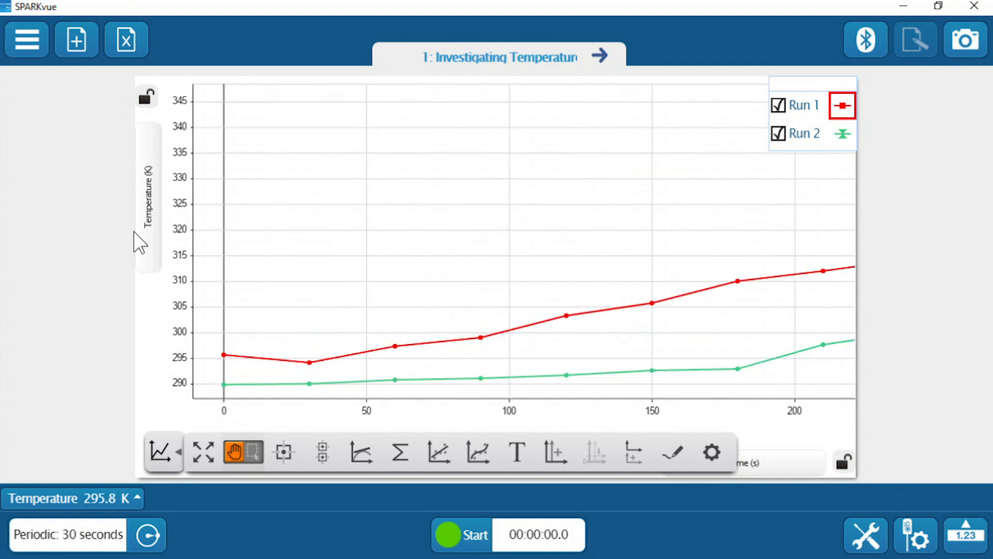
drag(187, 287, 211, 173)
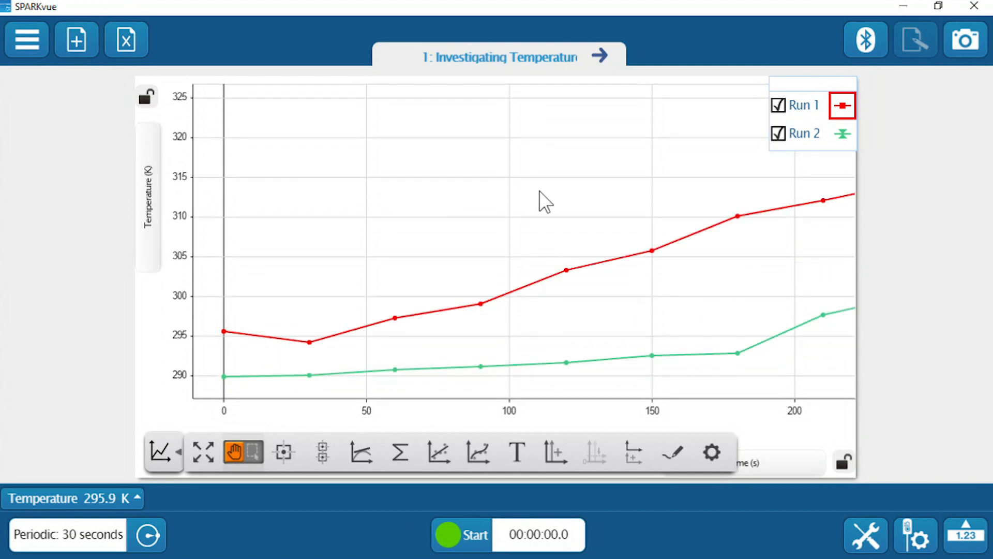
drag(576, 172, 393, 209)
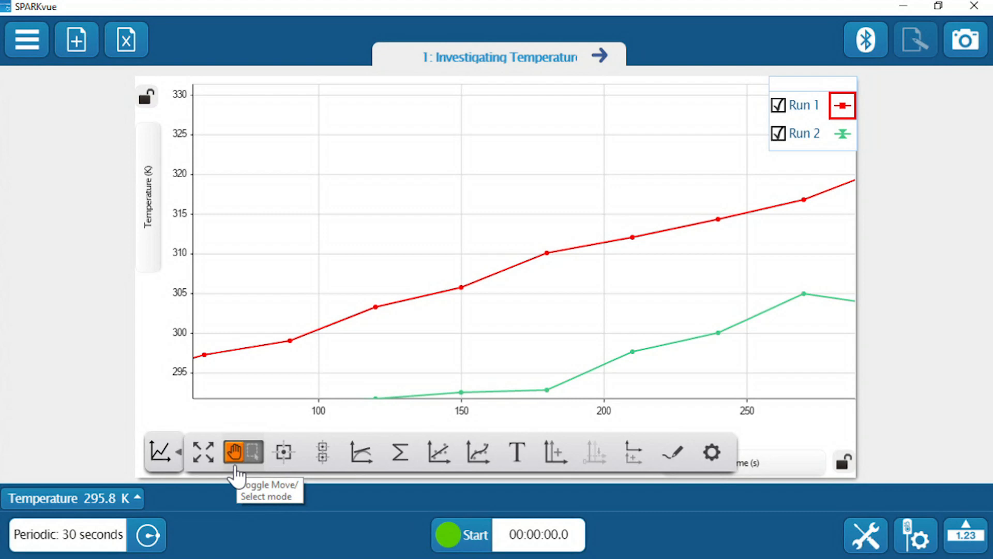
Place a coordinate marker on Run 1's data point at 120 s, and add and remove a second marker at 180 s.
click(288, 458)
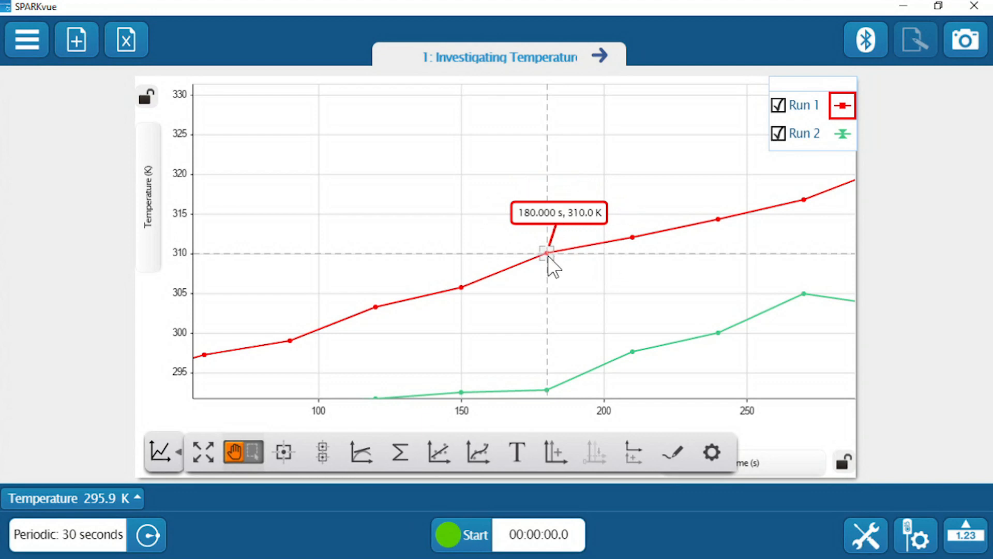
drag(549, 256, 348, 230)
click(412, 240)
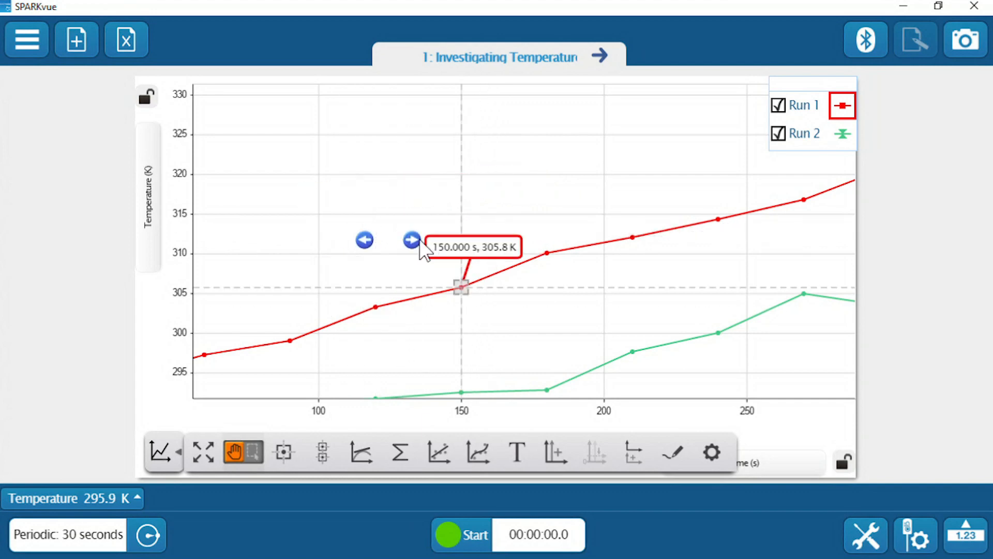
click(412, 240)
click(365, 240)
click(365, 239)
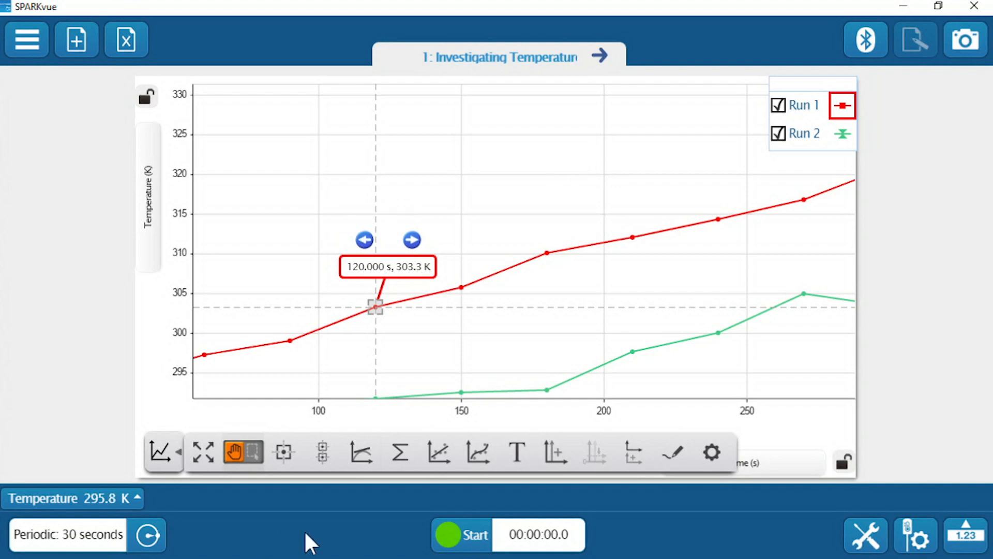
click(274, 453)
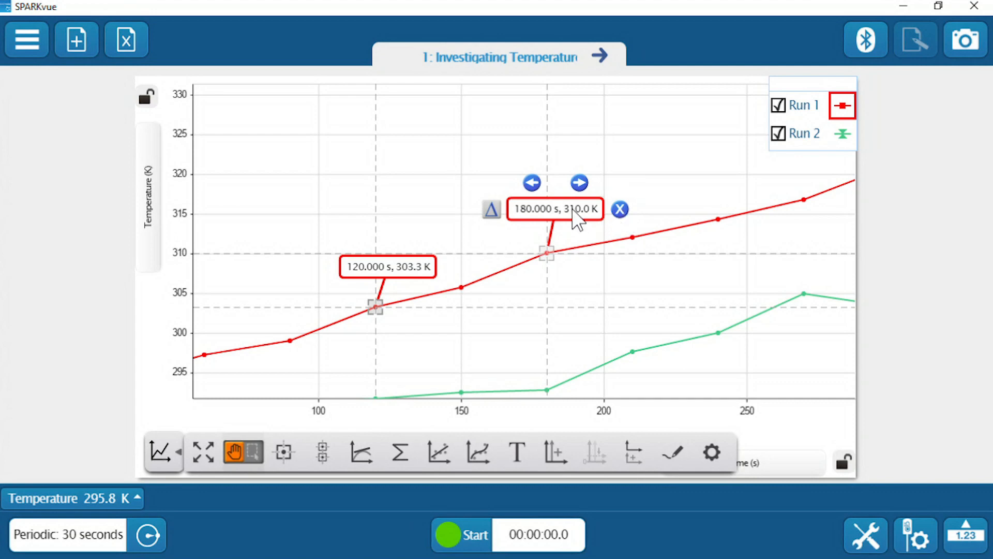
click(619, 209)
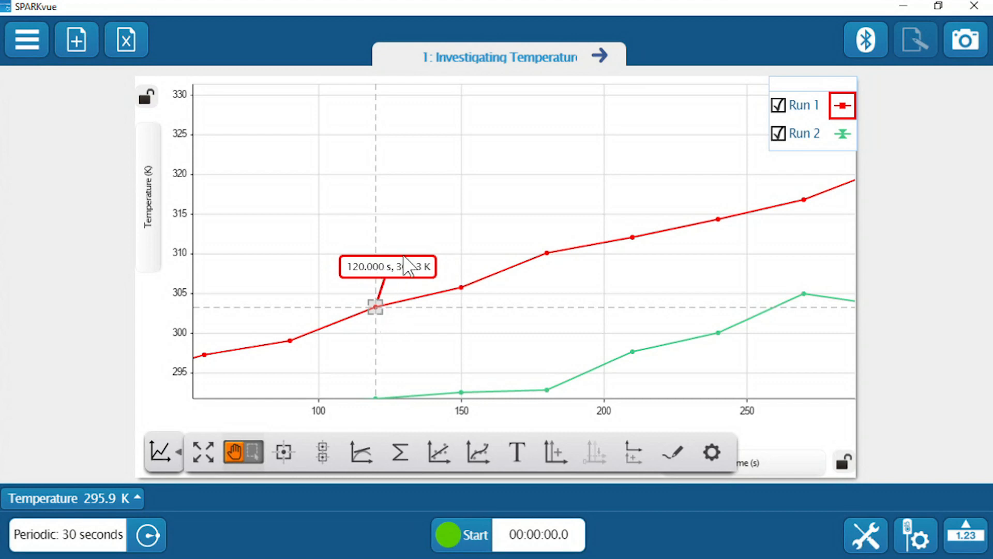
Show the delta from Run 1's 120 s marker to its 210 s point, and place a coordinate marker on Run 2 at 180 s.
click(393, 268)
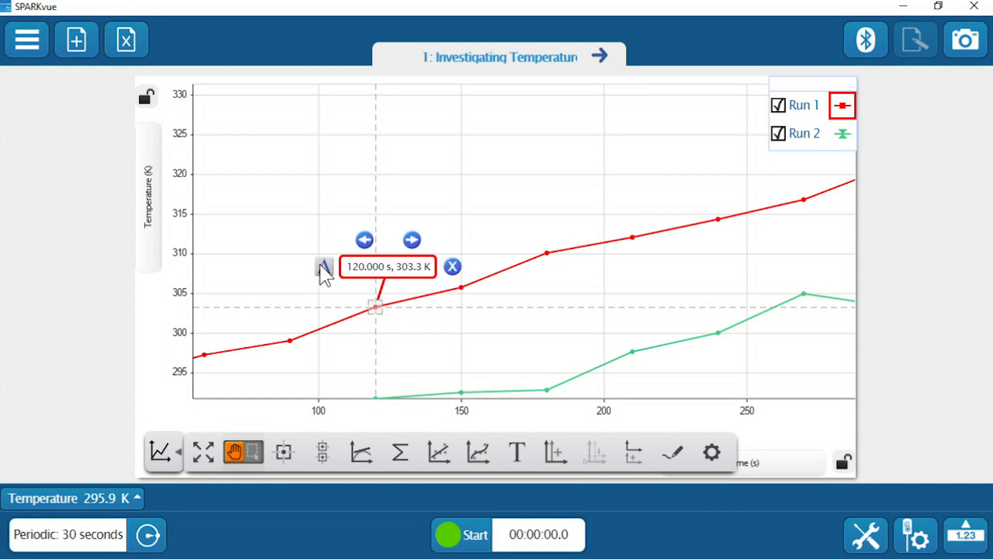
click(325, 268)
drag(474, 290, 643, 186)
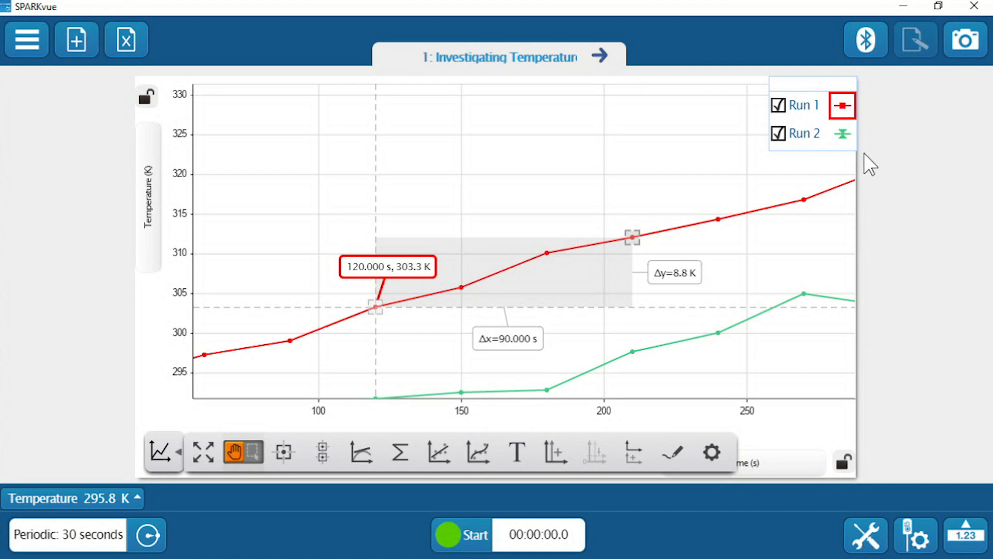
click(842, 136)
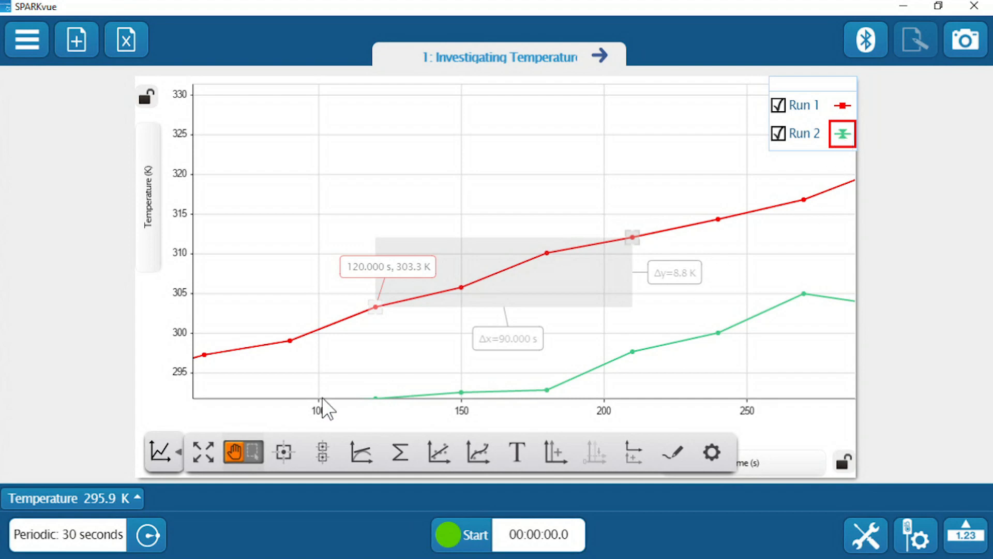
click(285, 453)
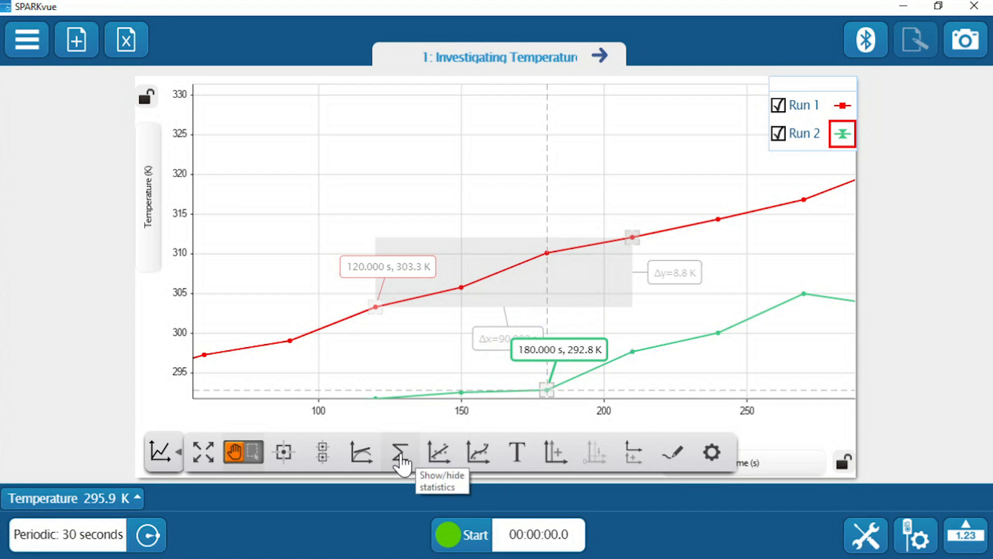
Show the minimum, maximum and mean for Run 2, and select its data range from about 213 to 280 s.
click(398, 454)
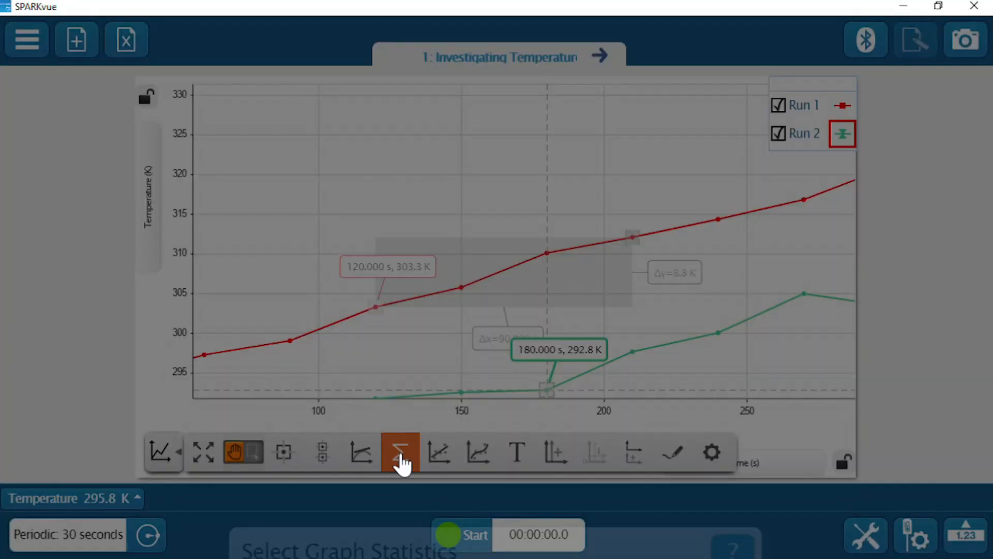
click(503, 172)
click(487, 238)
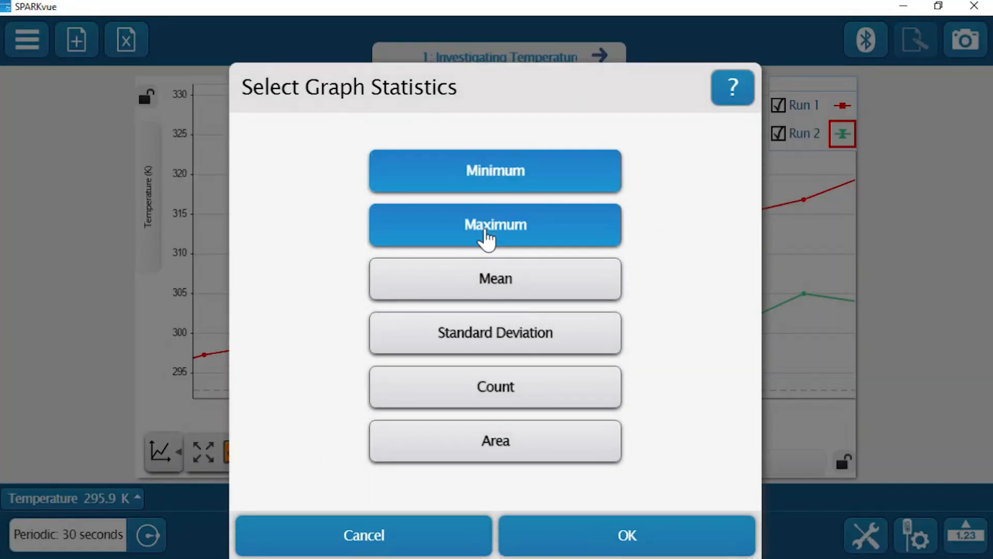
click(527, 282)
click(627, 535)
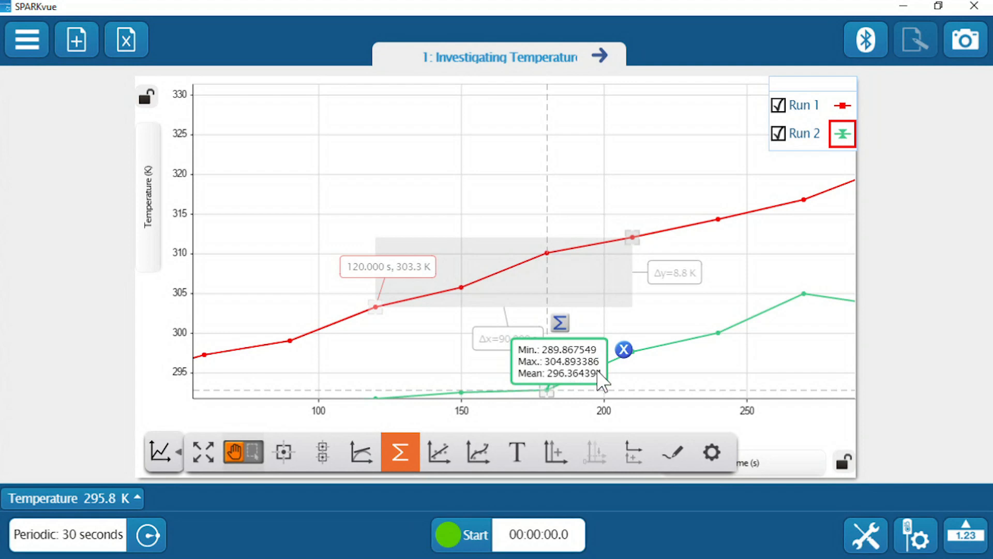
drag(590, 362, 596, 301)
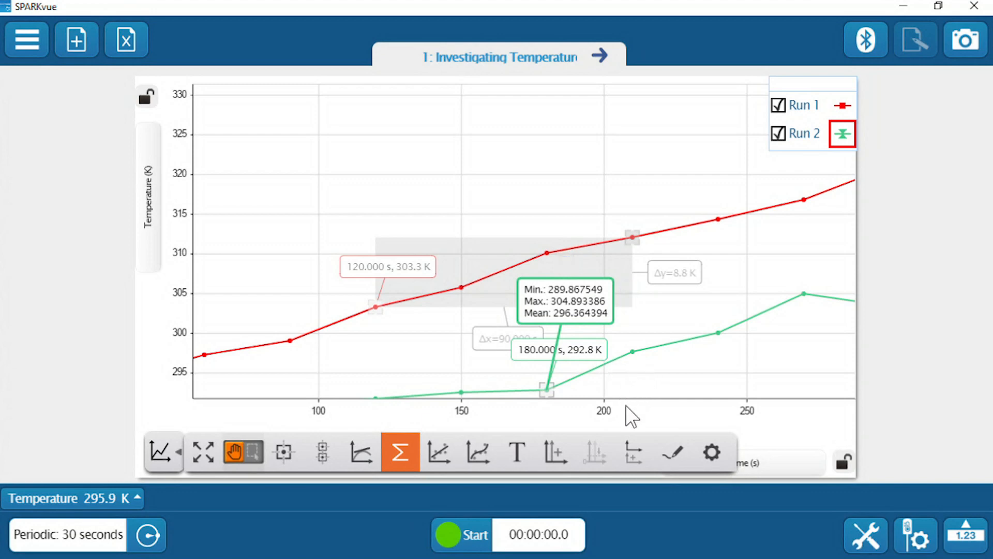
click(258, 454)
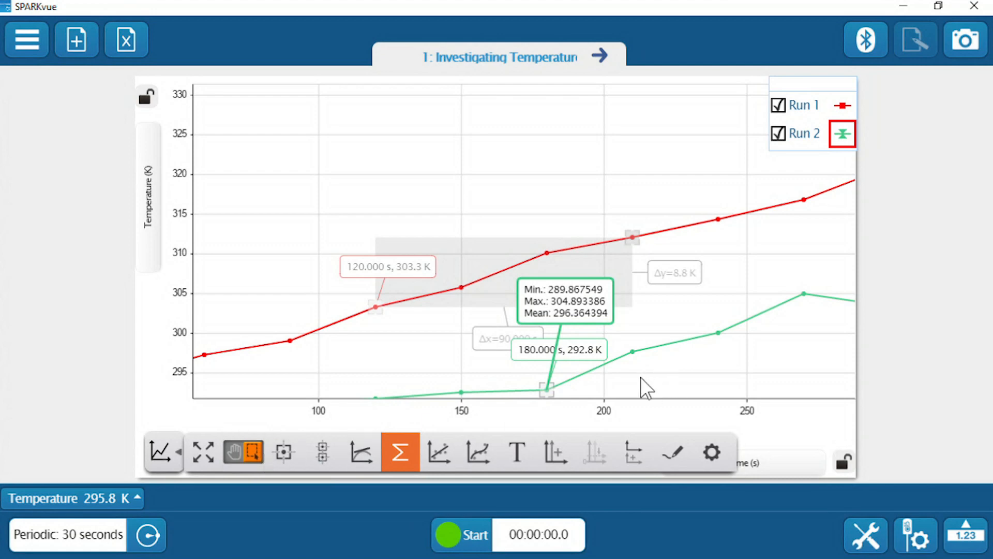
drag(640, 377, 831, 228)
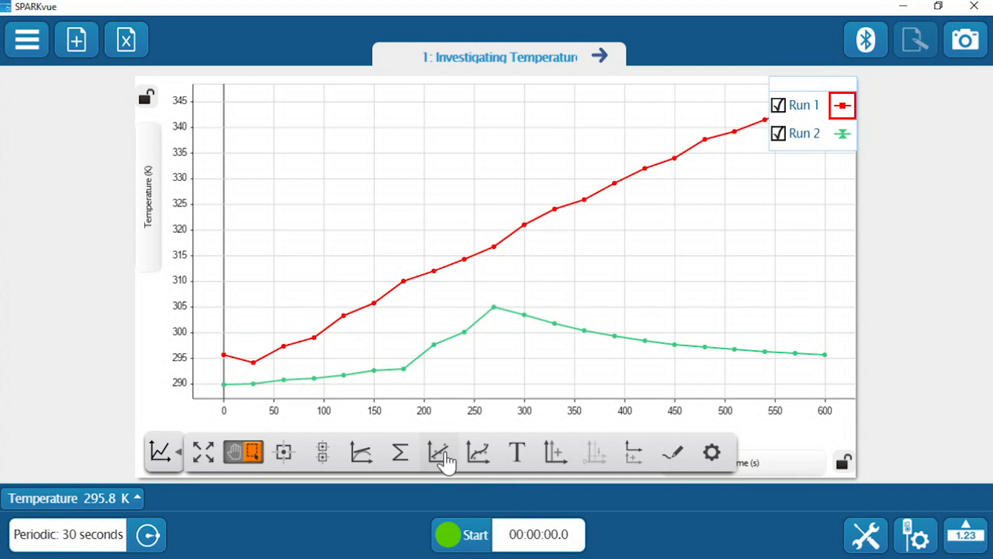
Add linear fits to Run 1 and Run 2, limiting Run 2's fit to its points from 0 to 180 s.
click(446, 459)
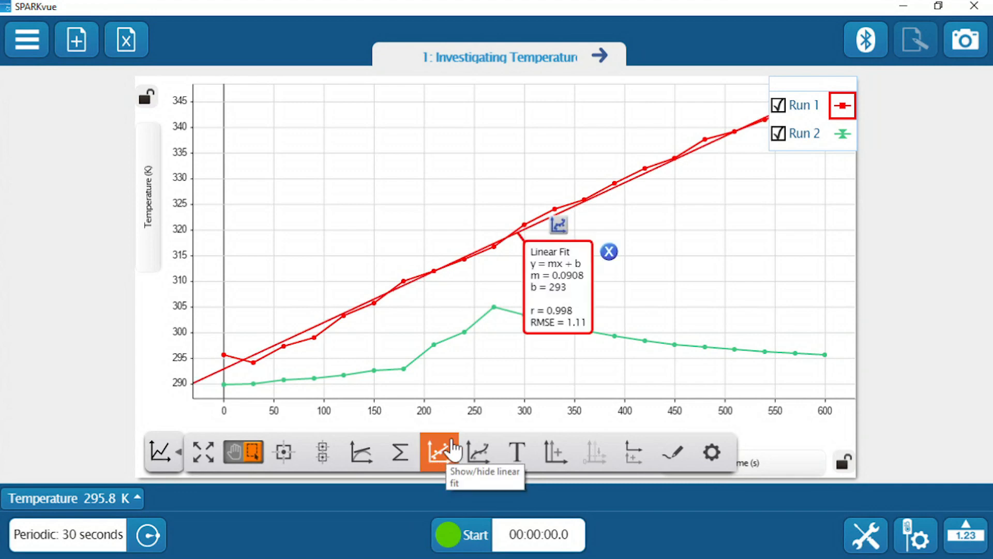
drag(569, 301, 706, 224)
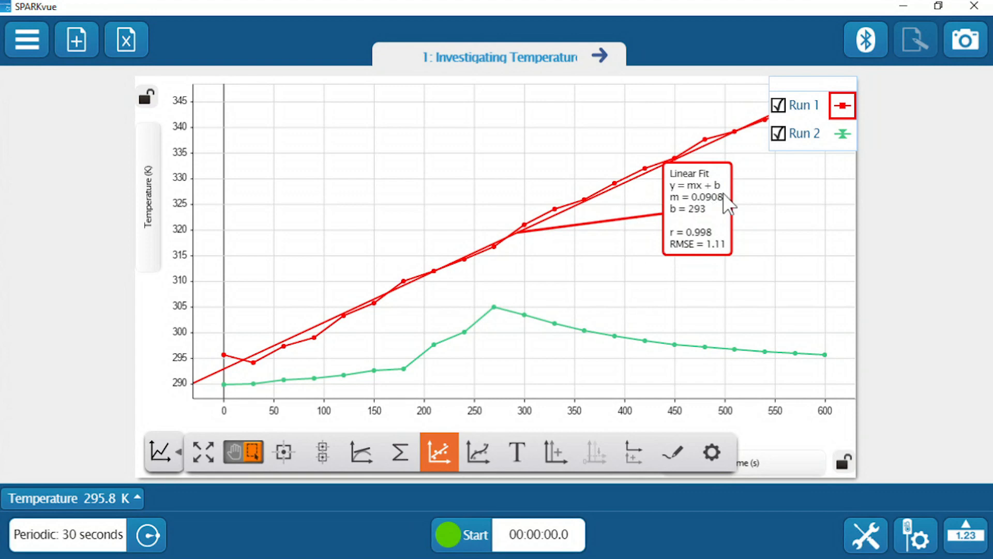
click(851, 138)
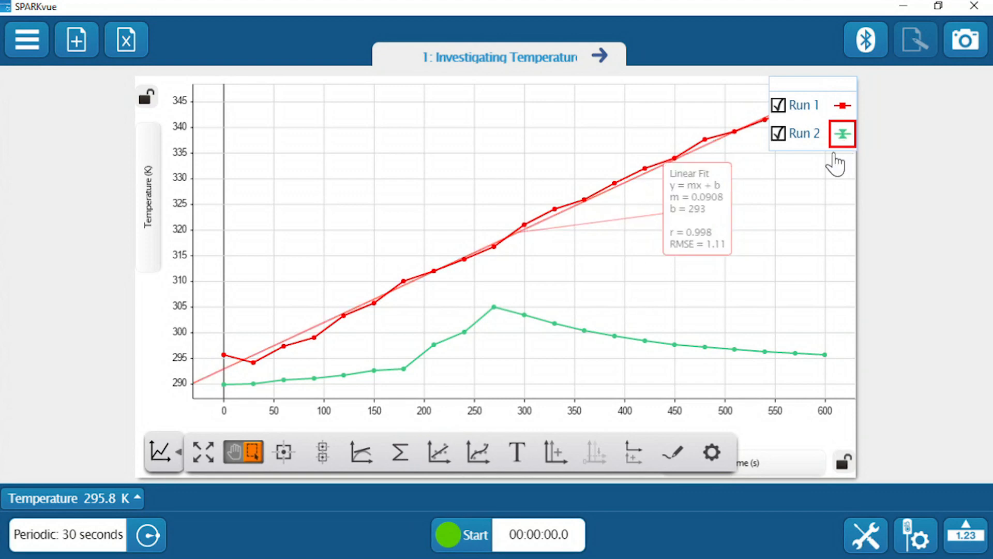
click(439, 453)
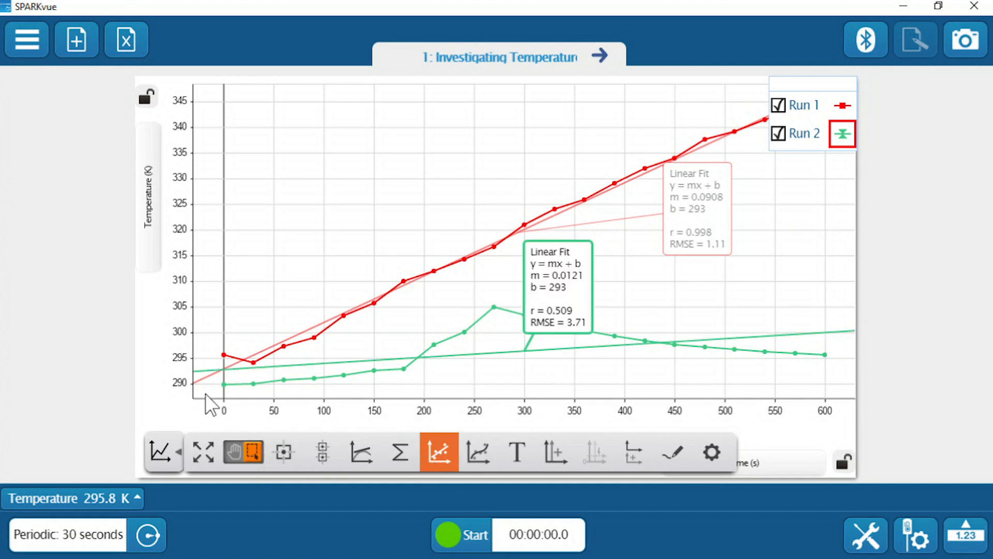
drag(213, 389, 427, 358)
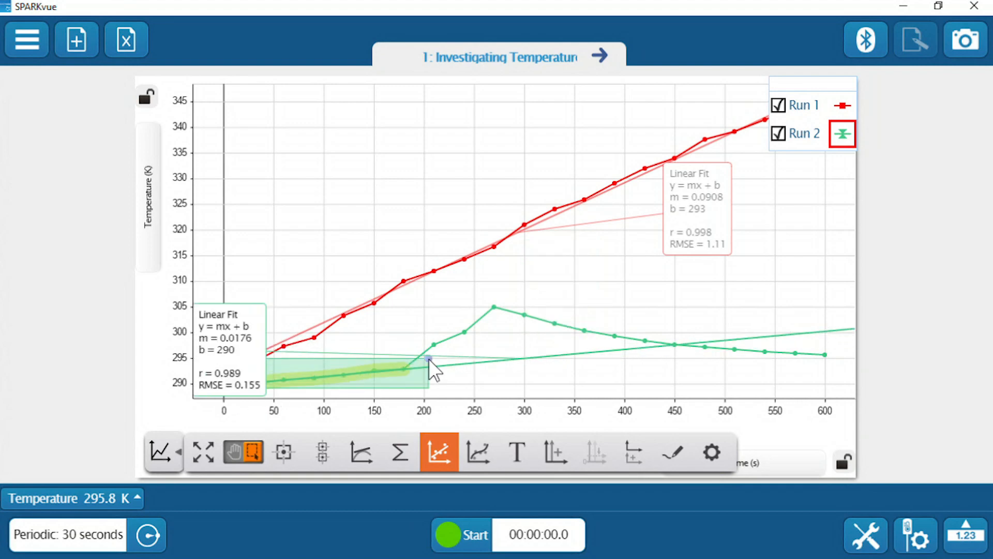
drag(220, 346, 274, 240)
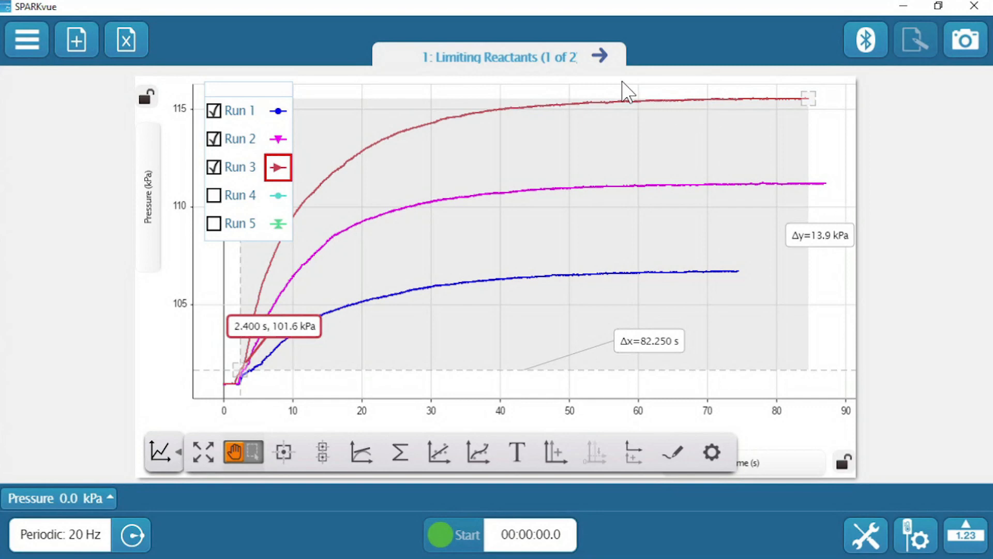
Enter 13.9 kPa as the change in pressure for 0.30 g of citric acid on page 2 of the Limiting Reactants experiment.
click(601, 56)
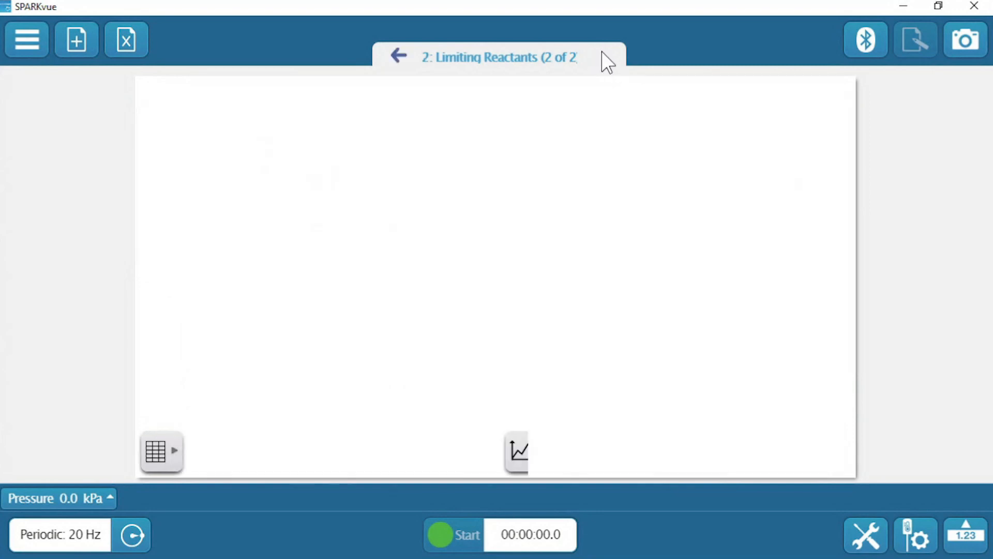
click(394, 57)
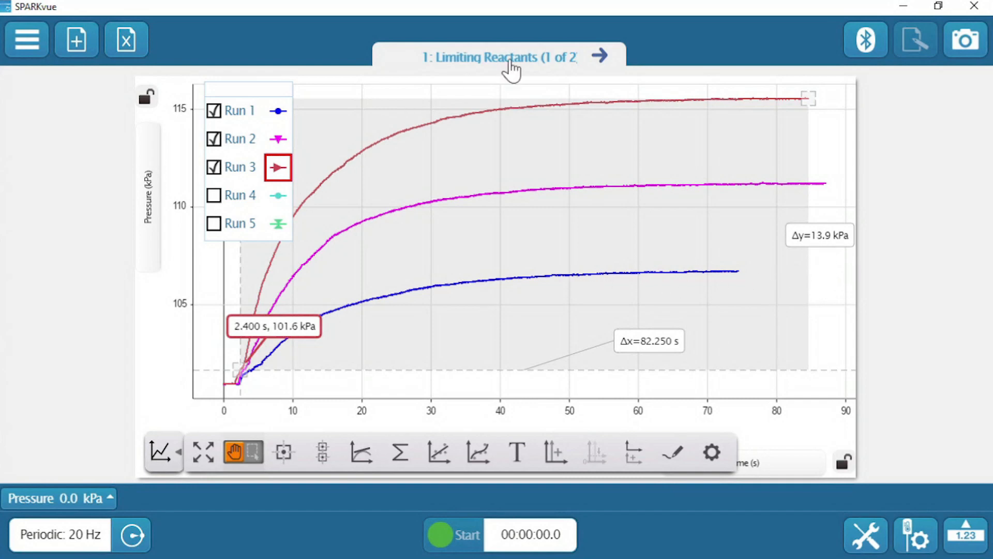
click(600, 56)
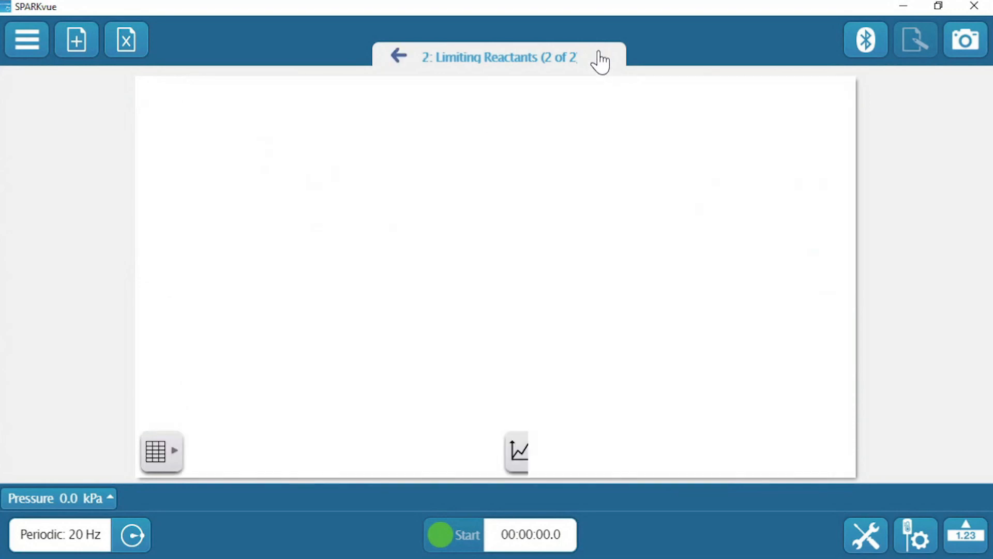
click(413, 226)
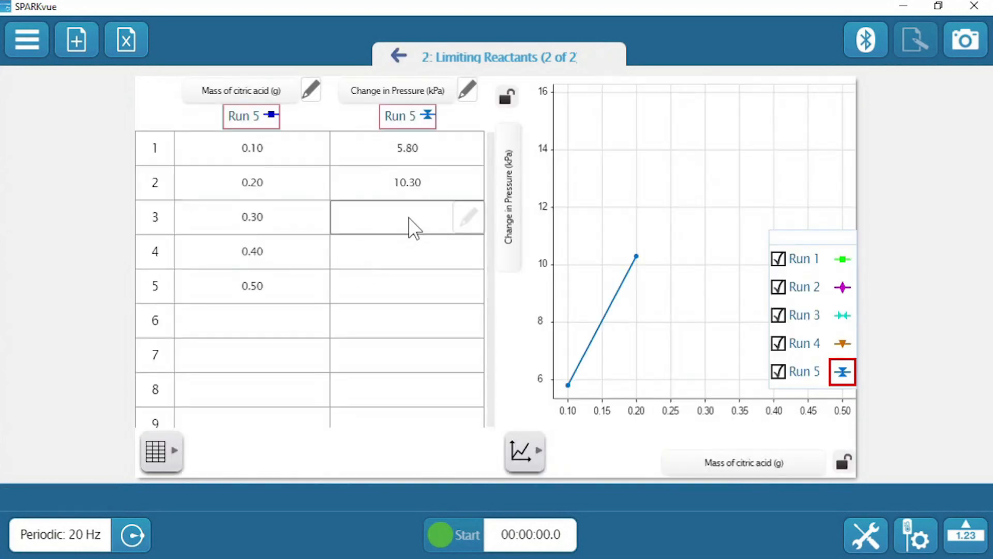
text(13.9)
key(Return)
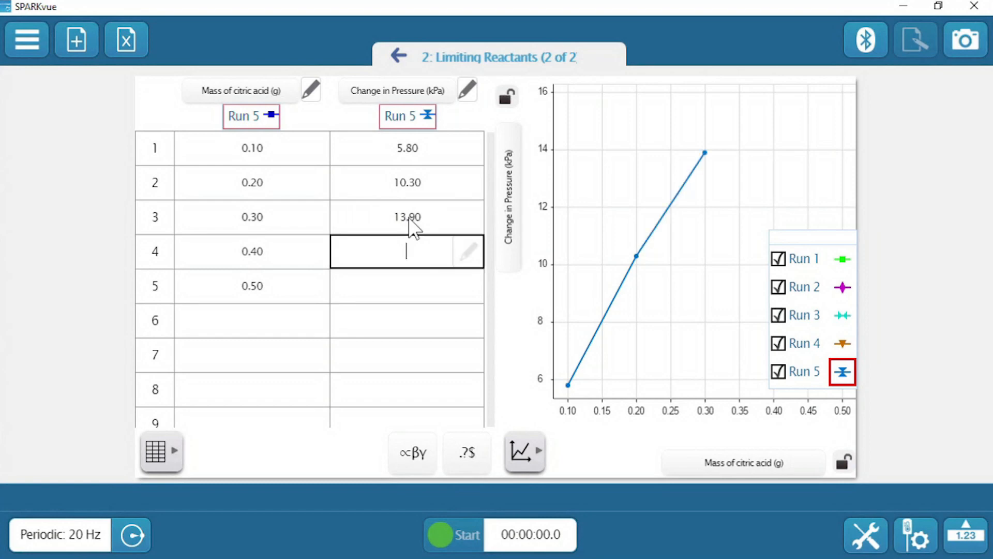